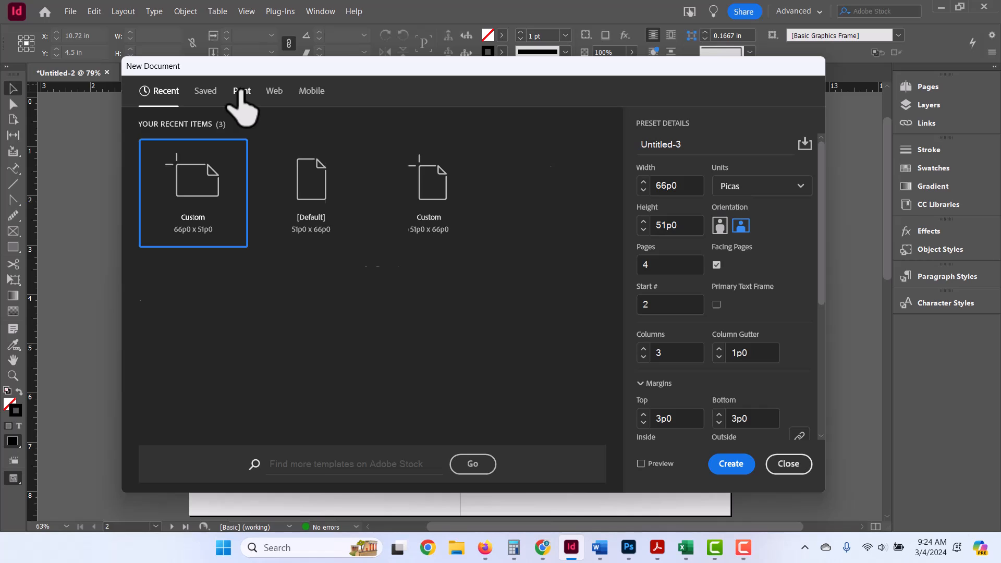
Set the new Letter print document's units to inches and its page count to 8
left_click(789, 187)
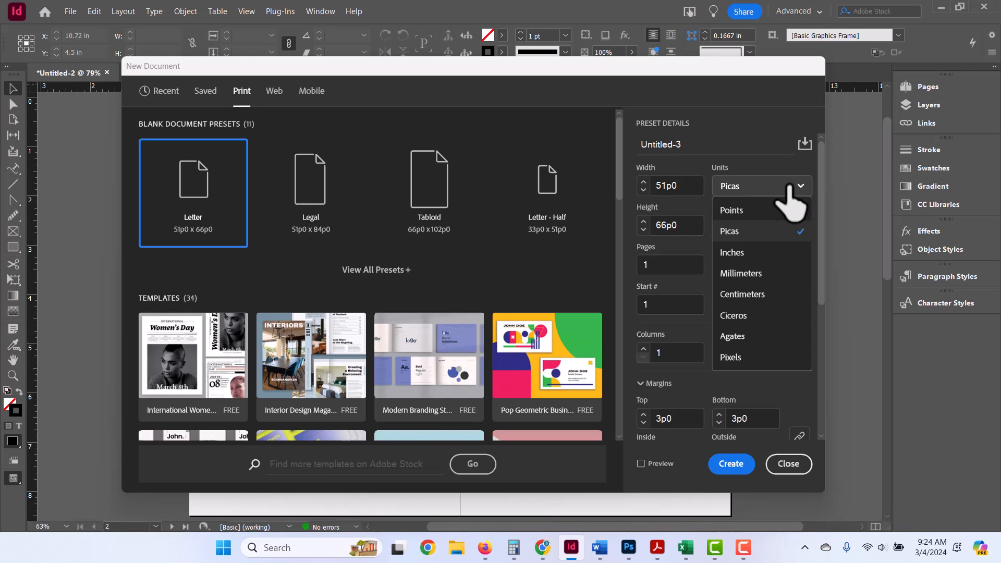
left_click(745, 253)
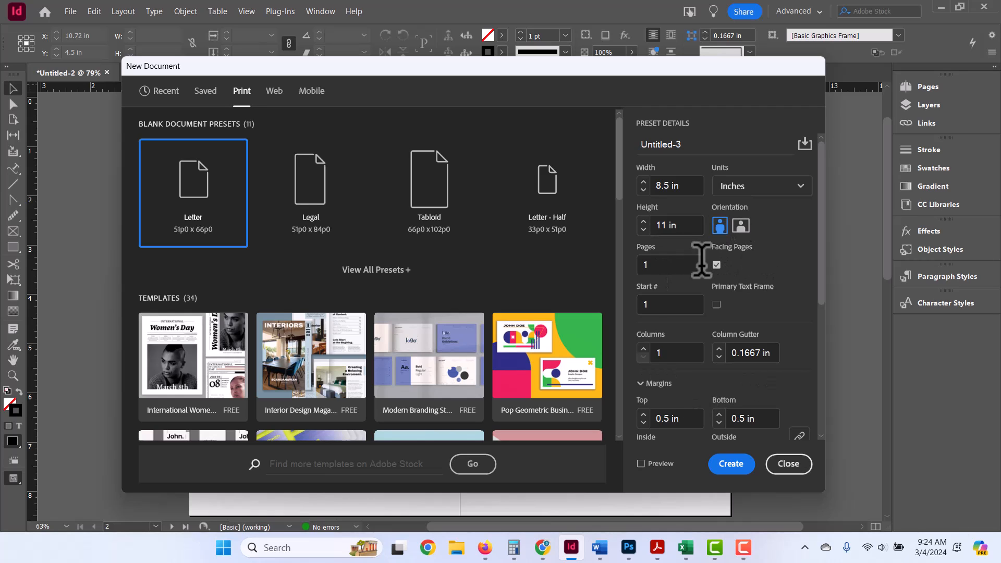
double_click(654, 265)
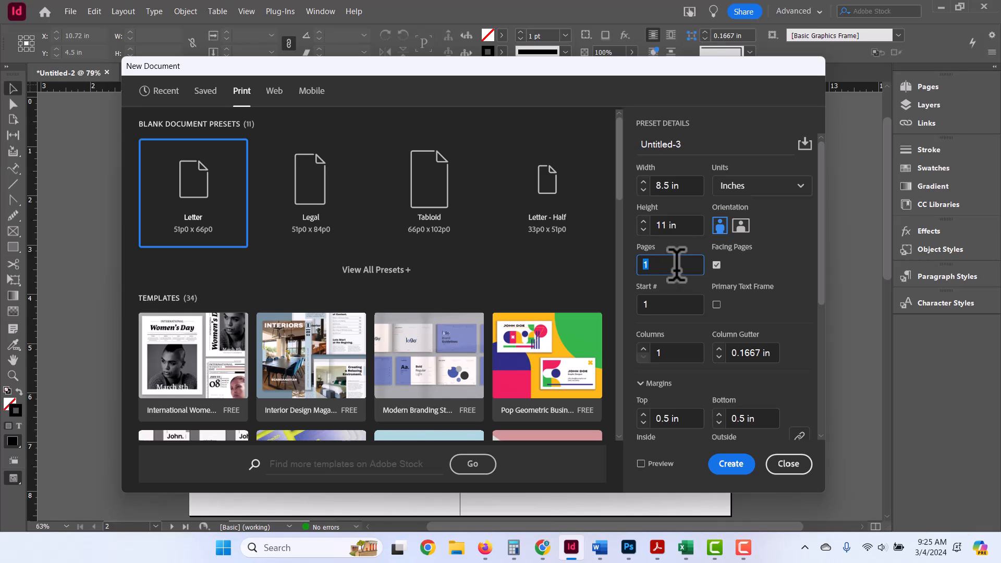
type("8")
Switch the page to landscape orientation, then set its width to 5.5 in while keeping the 8.5 in height
left_click(741, 225)
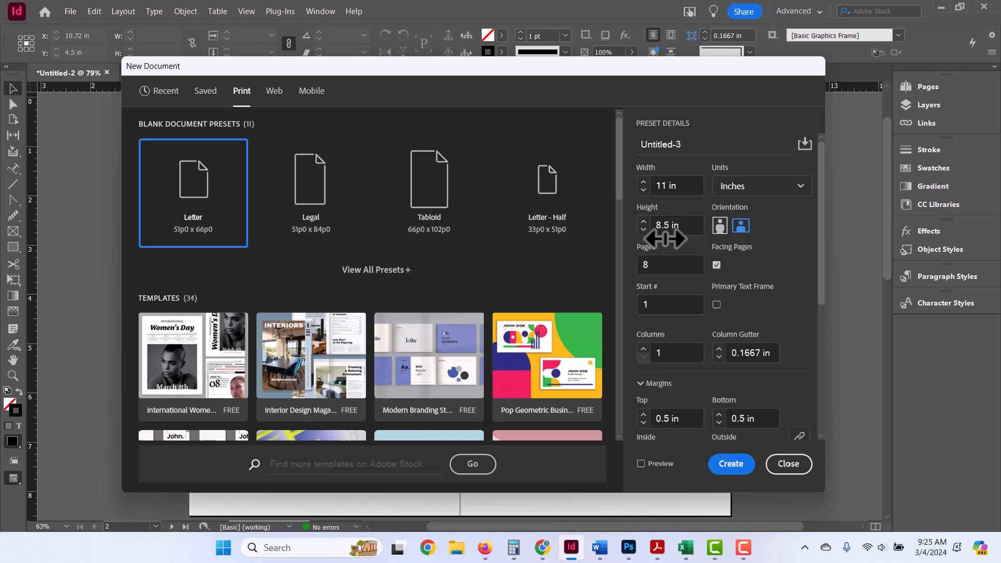
left_click(652, 264)
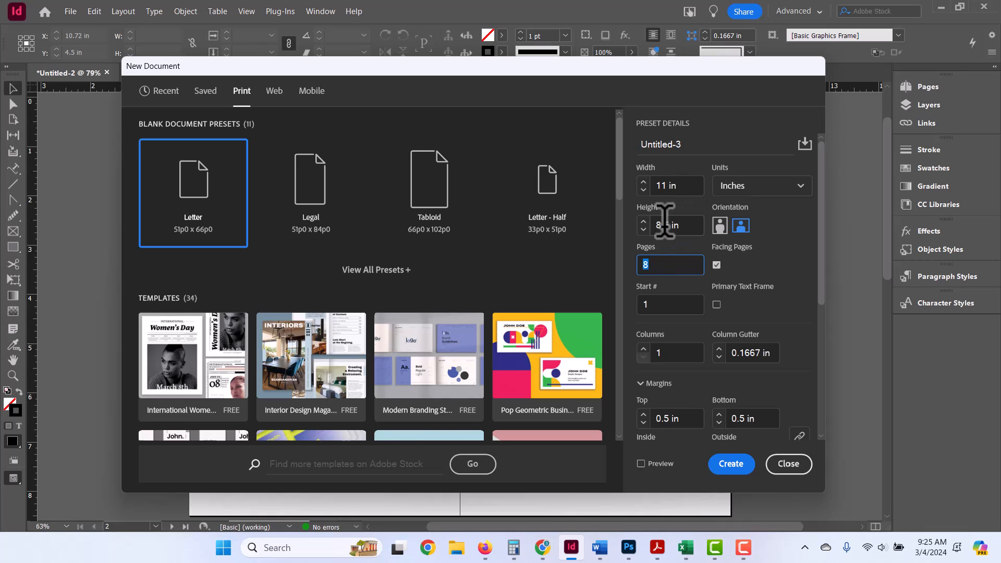
double_click(661, 186)
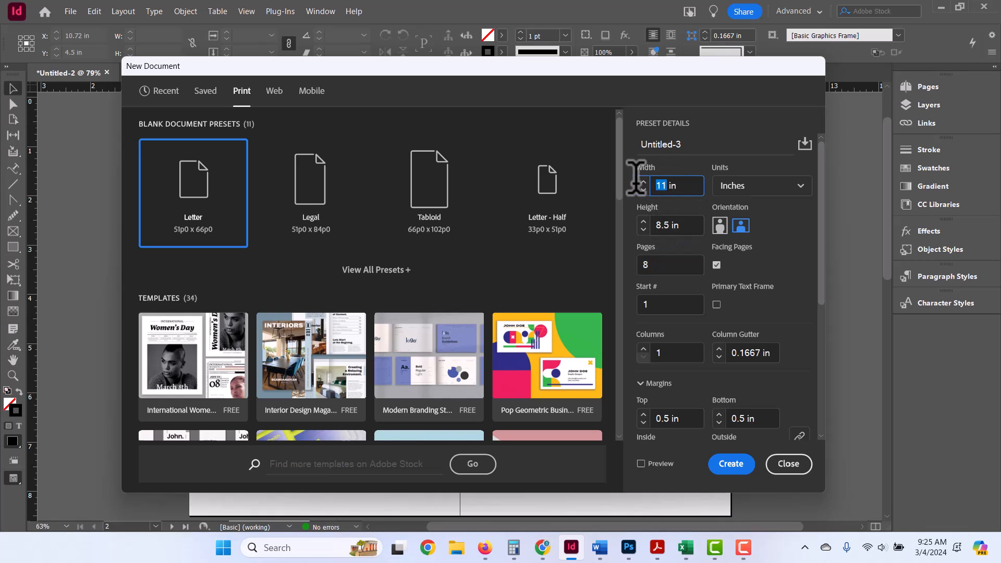
type("5.5")
double_click(665, 225)
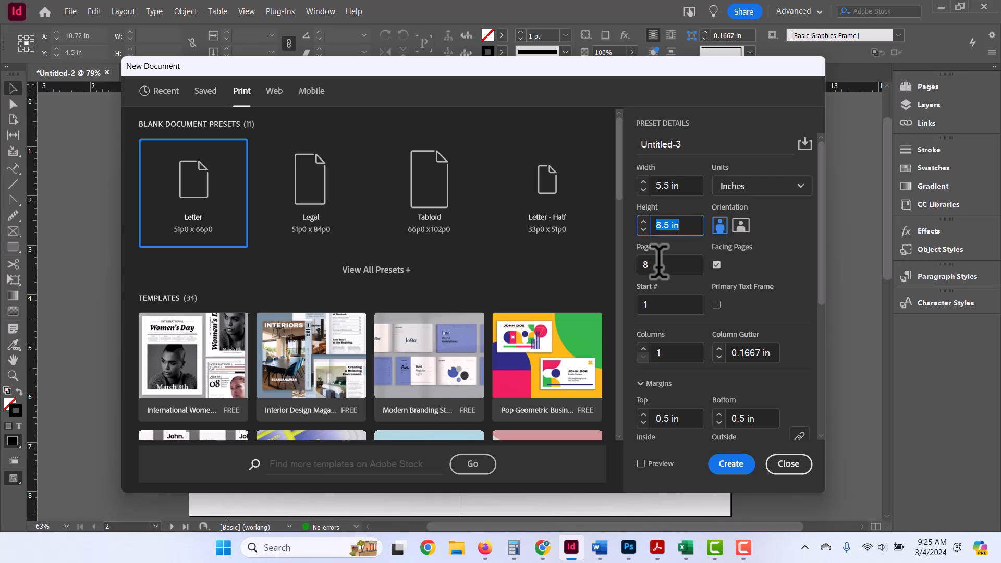
Set the start page number to 2, then create the document and display its page spreads
left_click(659, 304)
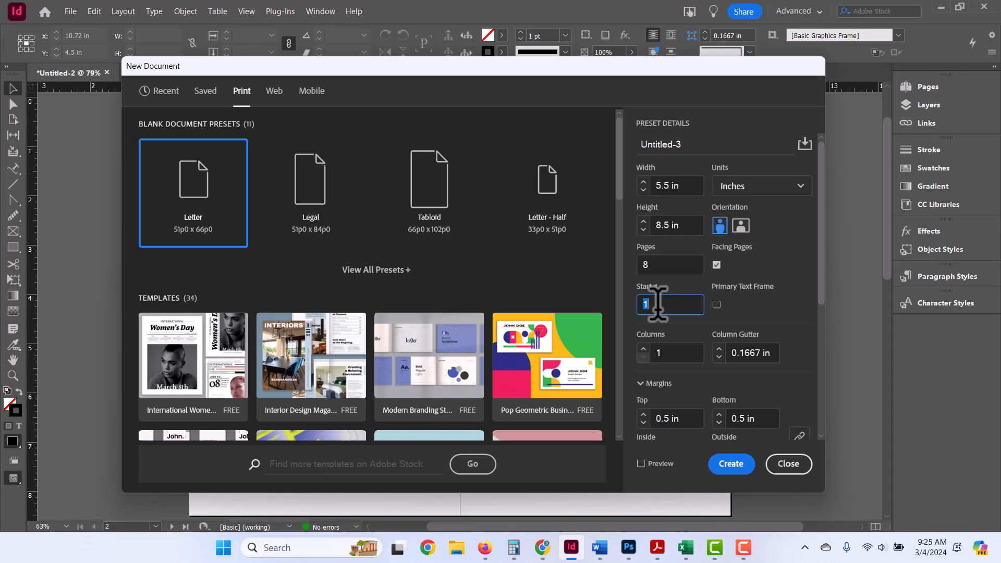
type("2")
double_click(650, 303)
left_click(730, 465)
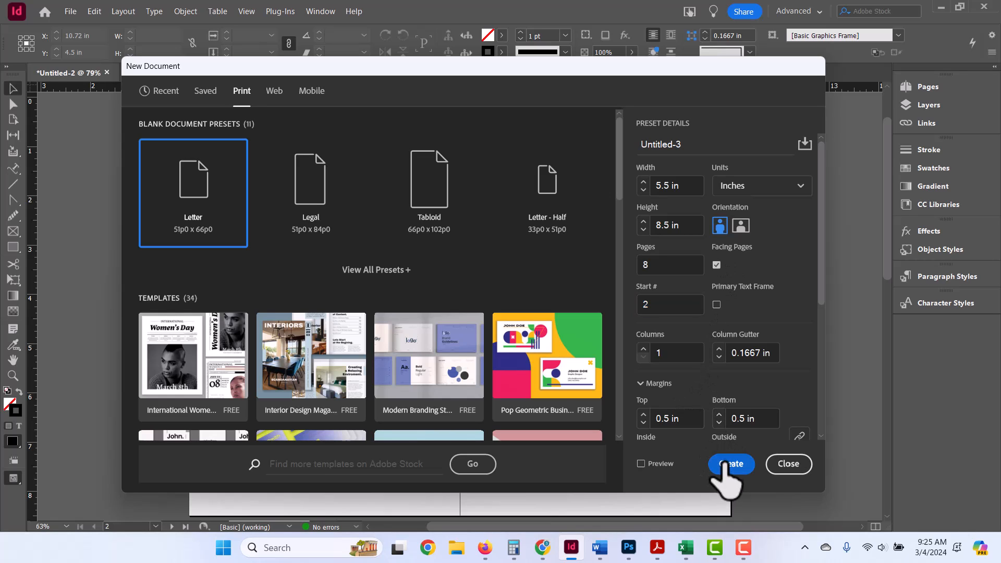
left_click(932, 87)
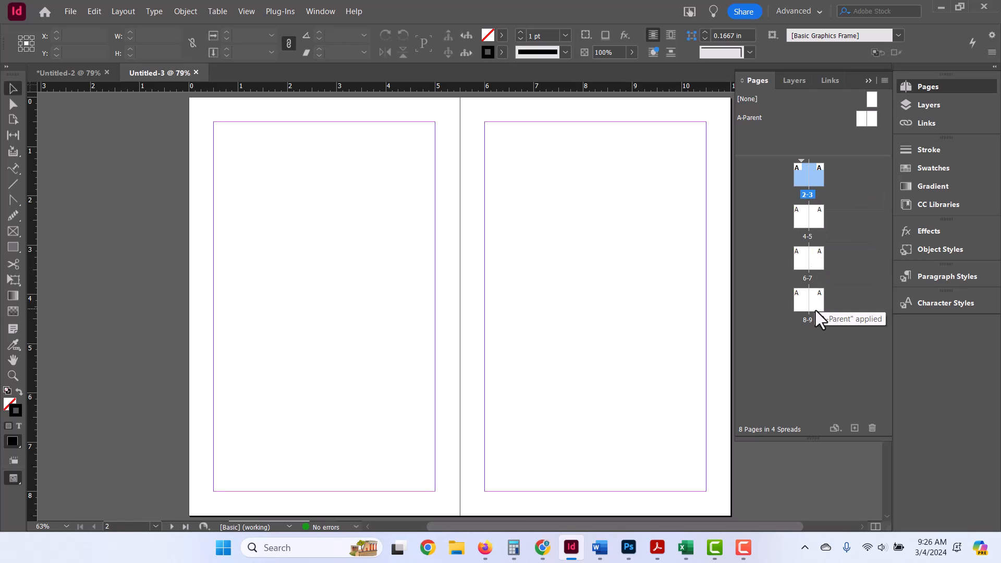
Begin saving the document under a new name, creating and opening a Brochure-2024 folder inside GCC
left_click(74, 9)
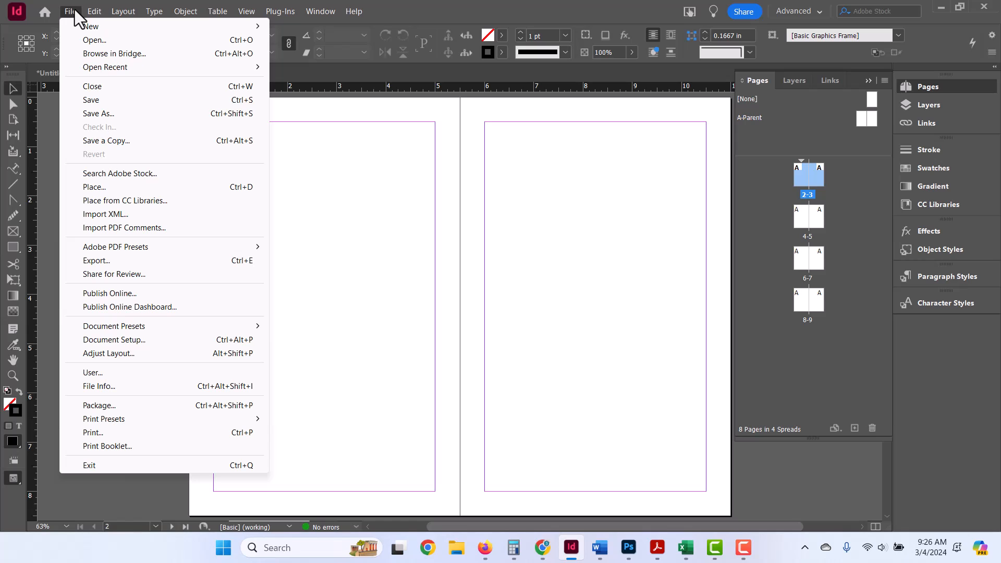
left_click(87, 112)
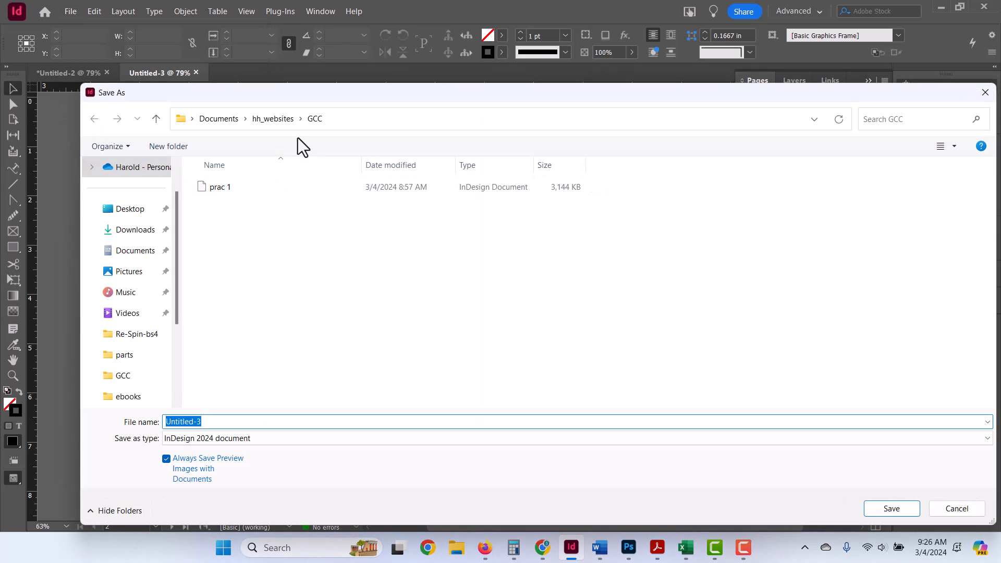
left_click(168, 146)
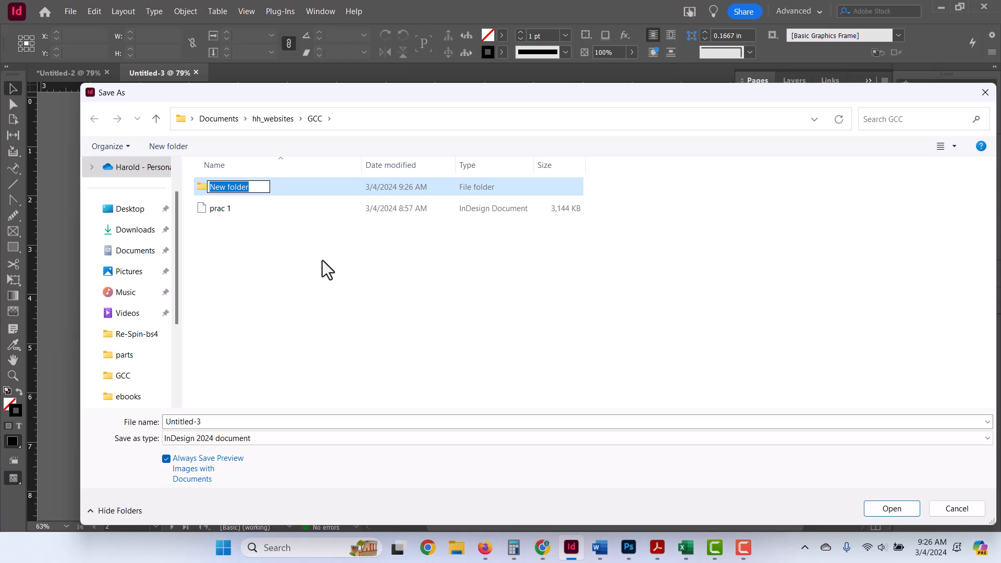
type("Brochure-2024")
key("Return")
double_click(292, 186)
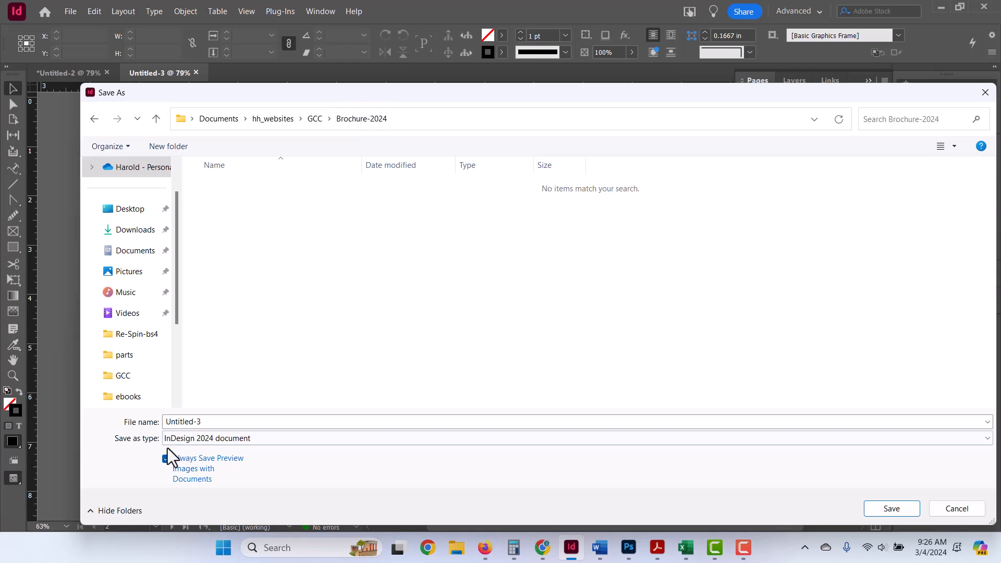
Save the InDesign document as brochure in the Brochure-2024 folder
left_click(213, 424)
type("brochure")
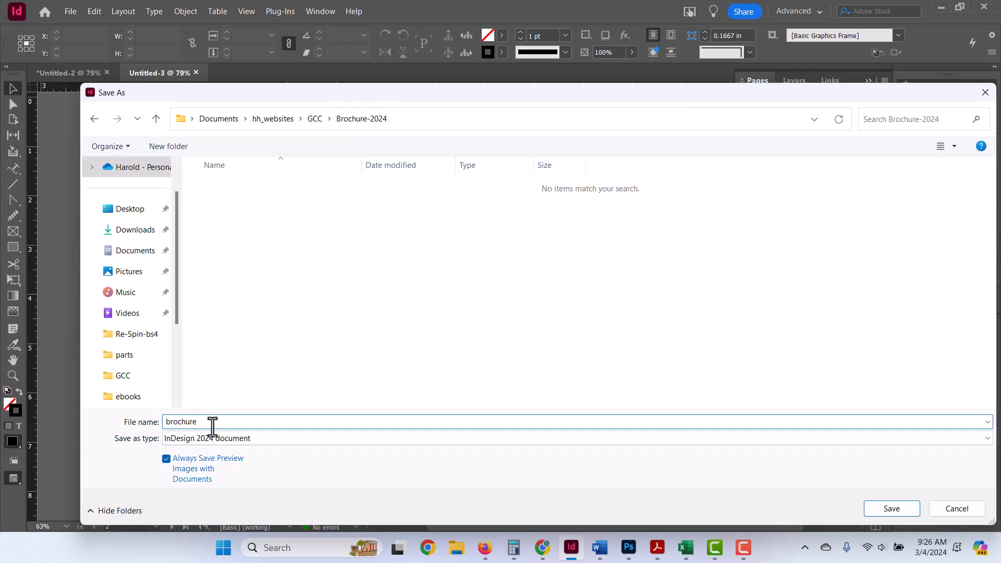
left_click(885, 510)
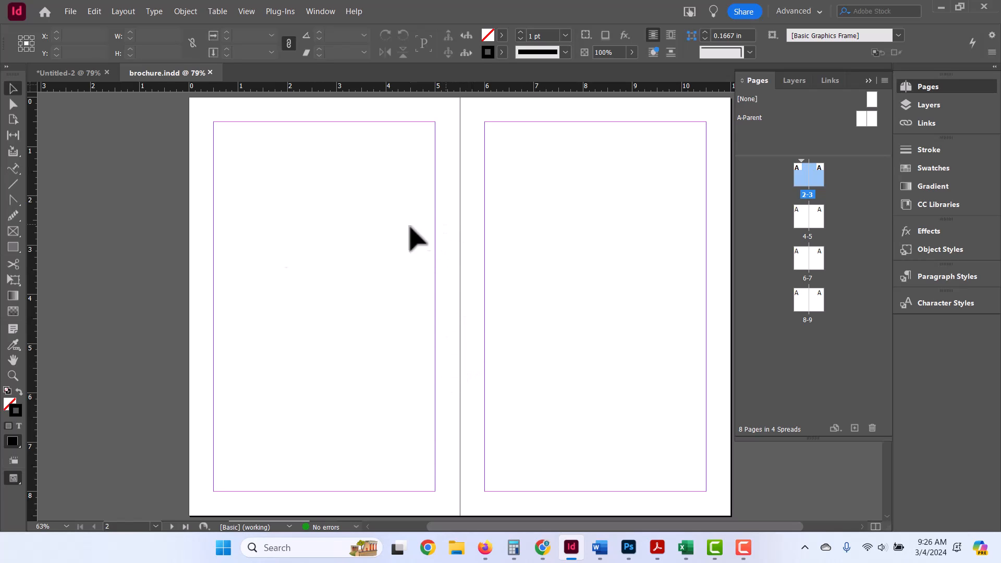
Draw an empty rectangular image frame about 4.5 in wide and 3.44 in high between the side margins of page 3
left_click(11, 234)
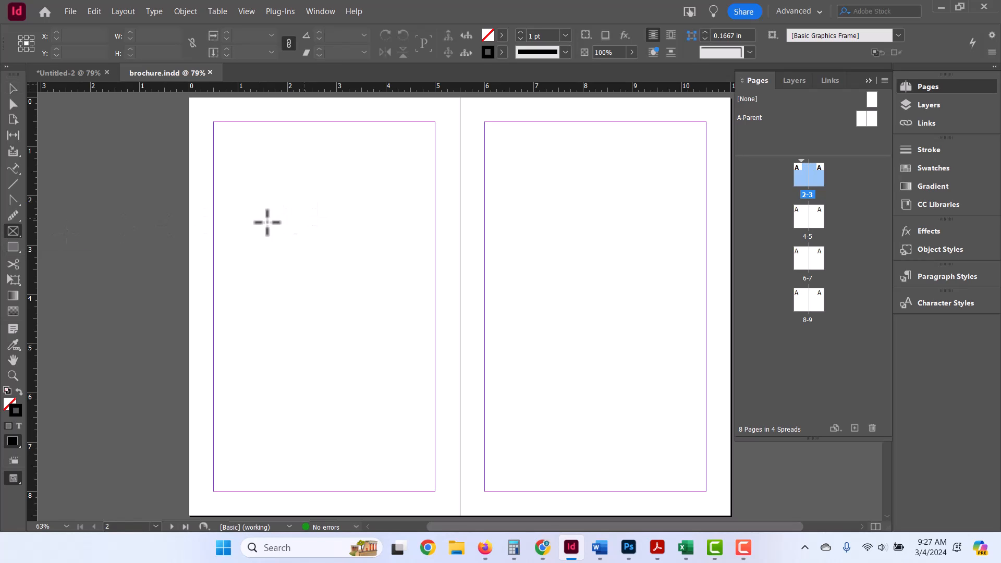
left_click_drag(485, 173, 706, 341)
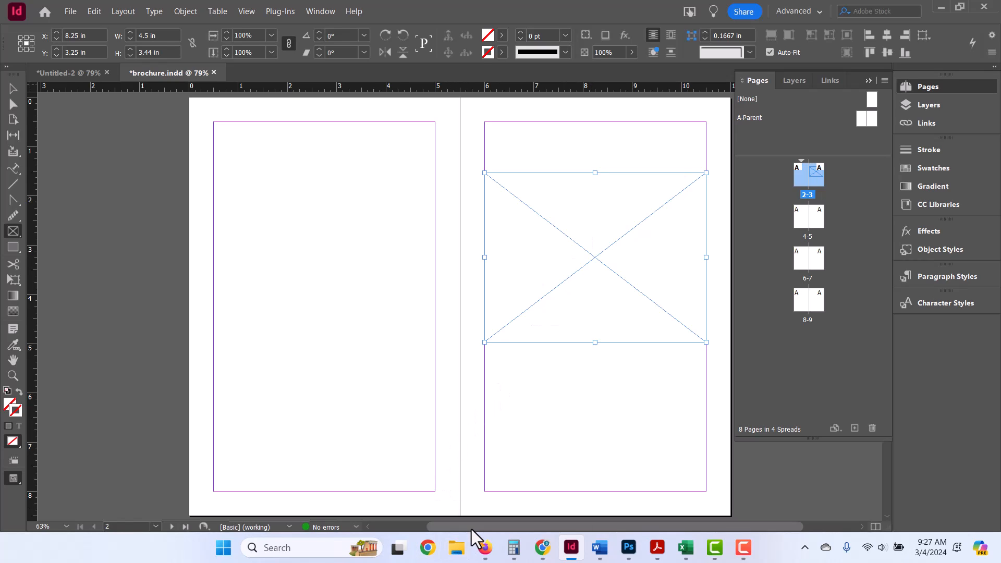
Create a folder named image inside Brochure-2024 from the Save As dialog and look inside it
left_click(72, 10)
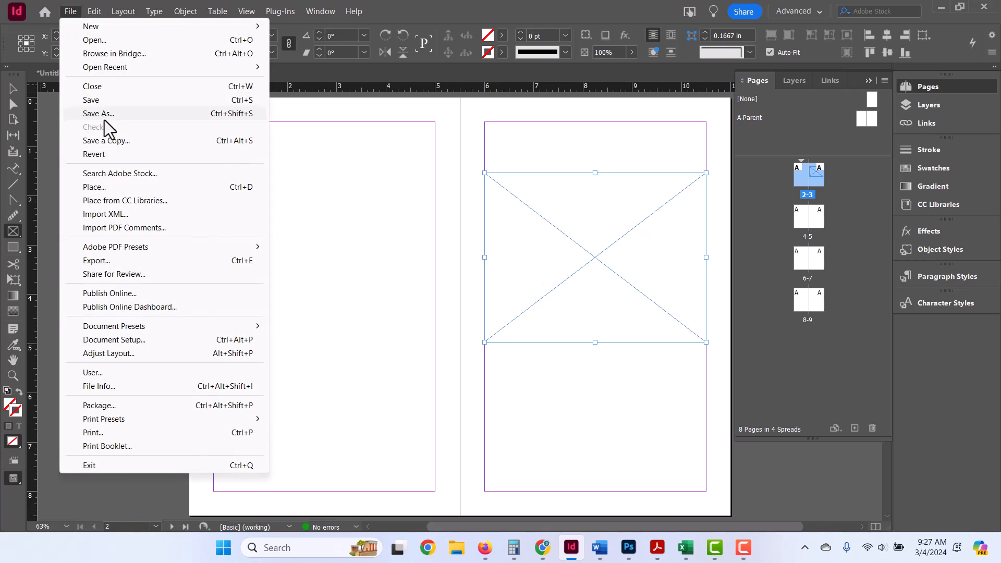
left_click(107, 115)
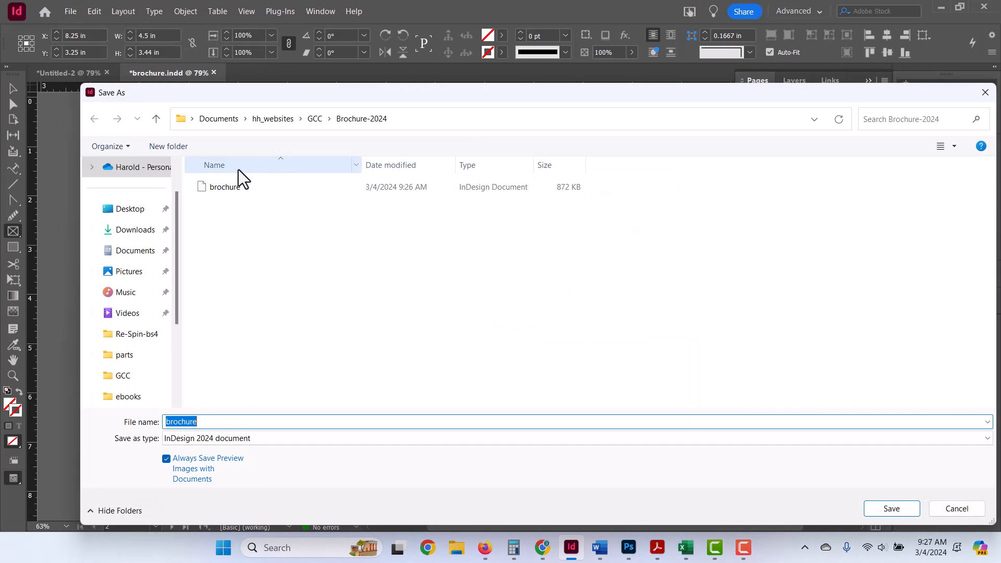
left_click(316, 119)
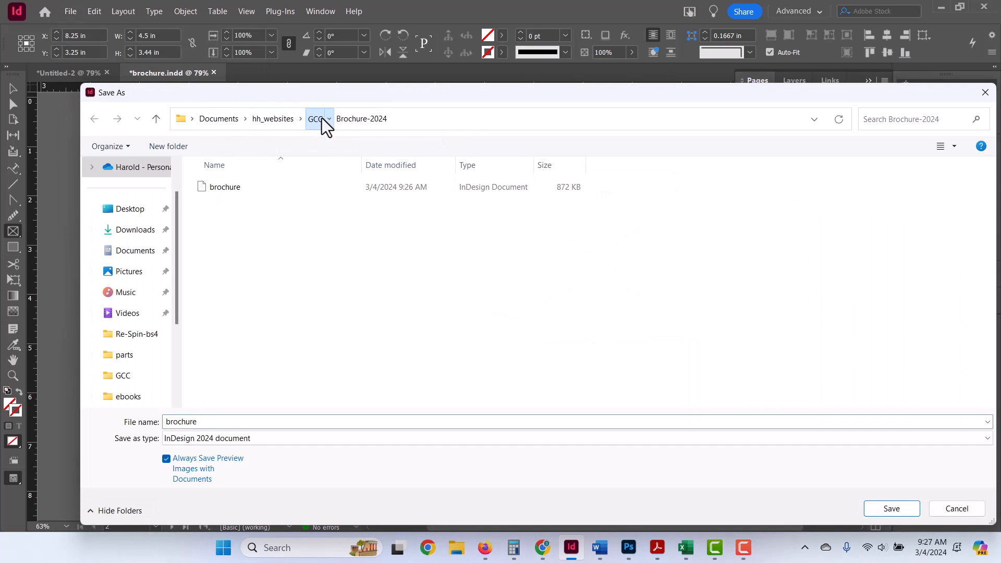
left_click(235, 187)
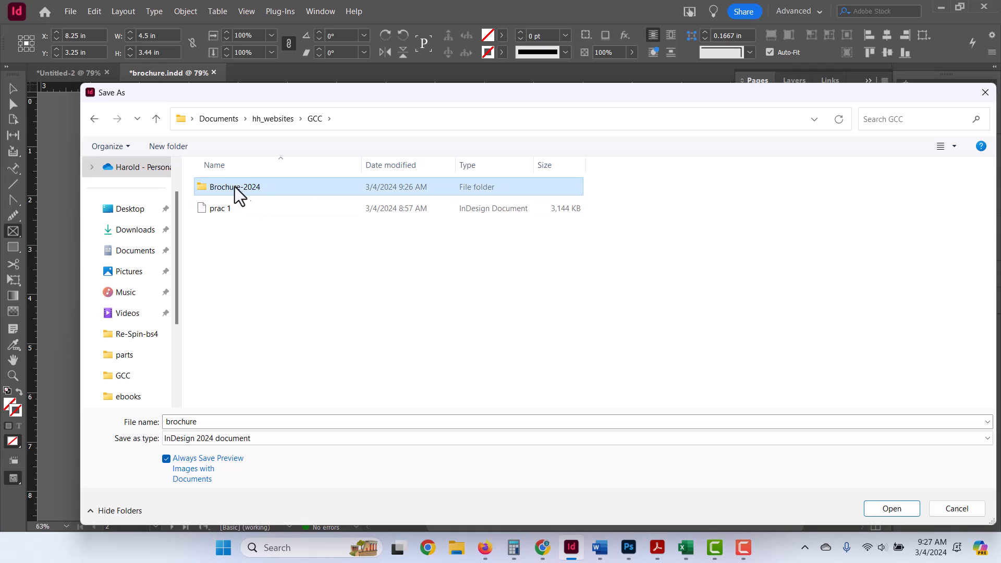
double_click(295, 187)
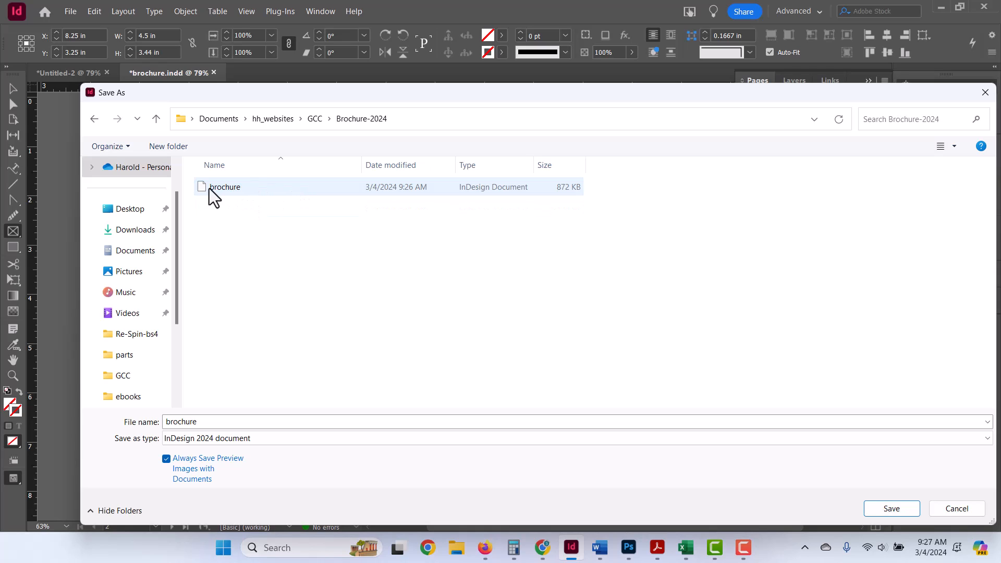
left_click(179, 147)
type("image")
key("Return")
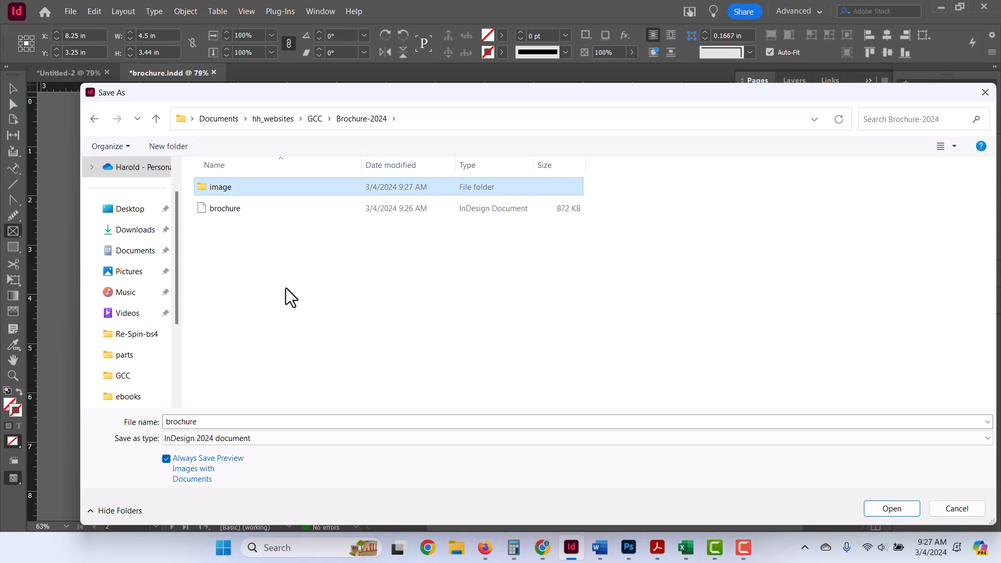
double_click(230, 187)
left_click(368, 121)
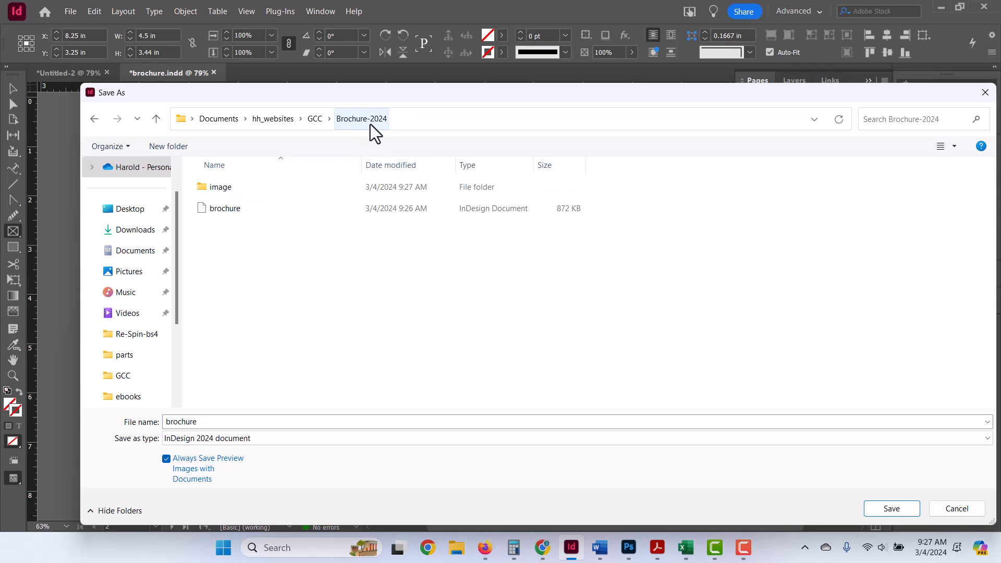
Rename the image folder as images
left_click(227, 189)
left_click(221, 190)
left_click(245, 188)
type("s")
left_click(246, 256)
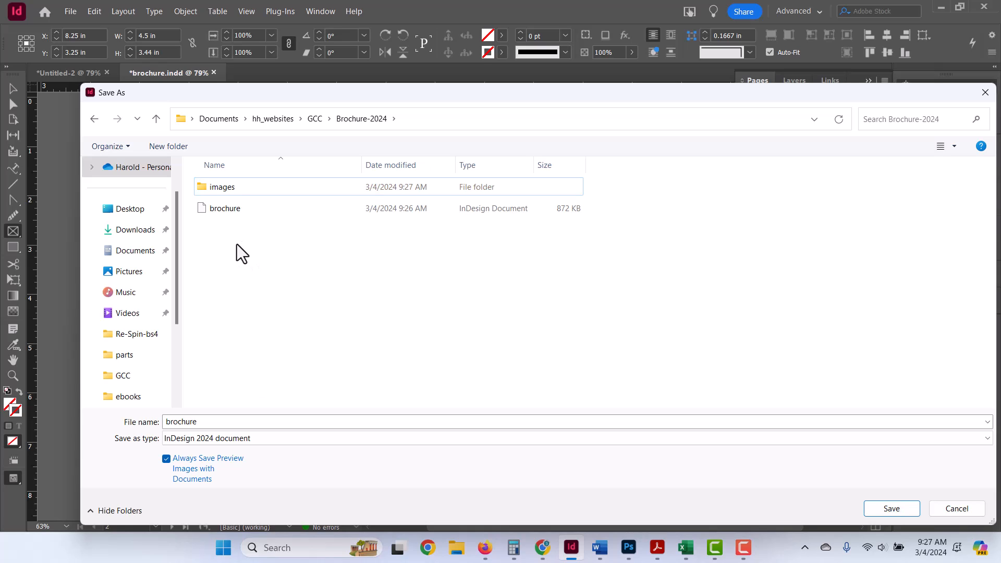
Create another folder named assets inside Brochure-2024
left_click(187, 141)
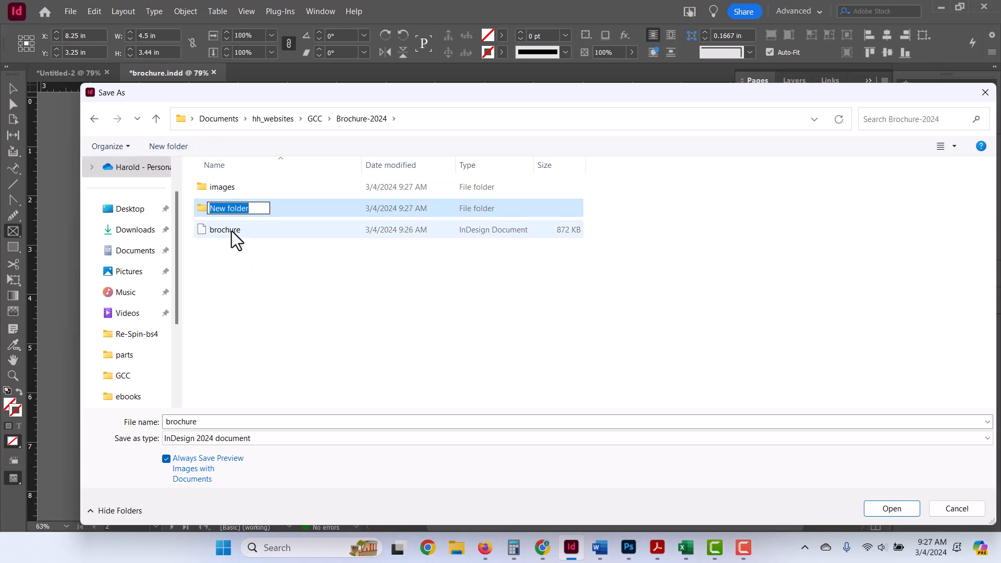
type("assets")
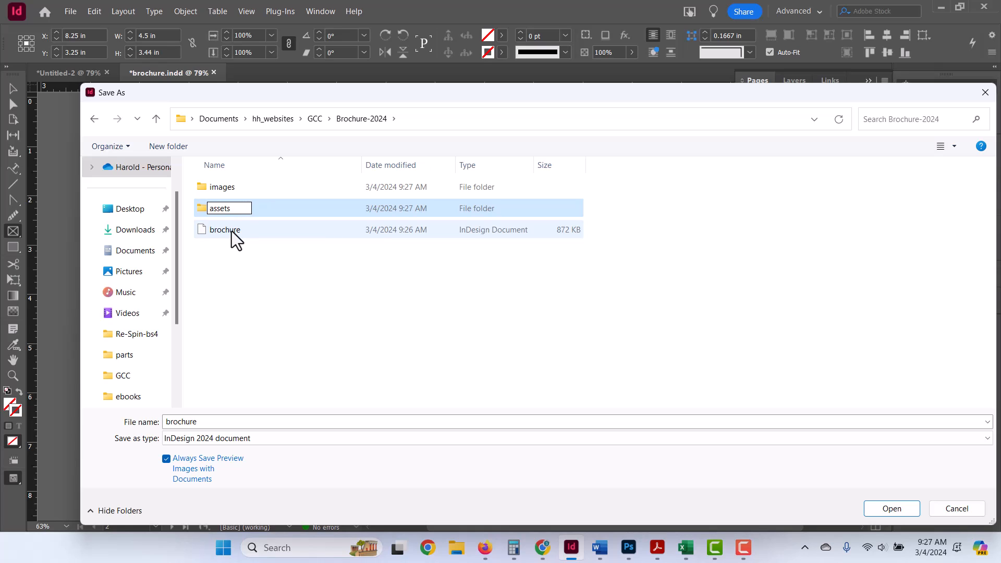
key("Return")
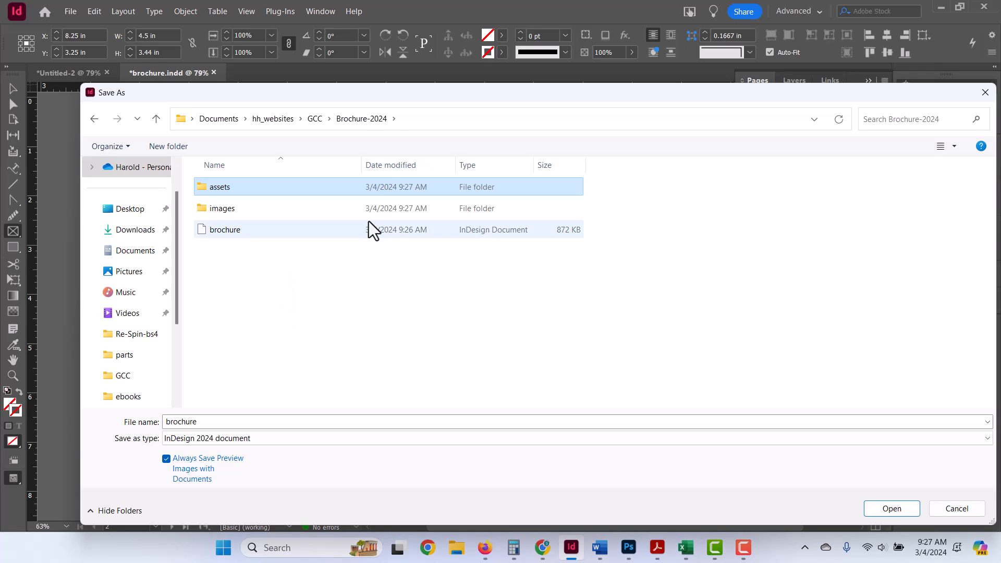
Save the document over the existing brochure file in the Brochure-2024 folder
left_click(235, 230)
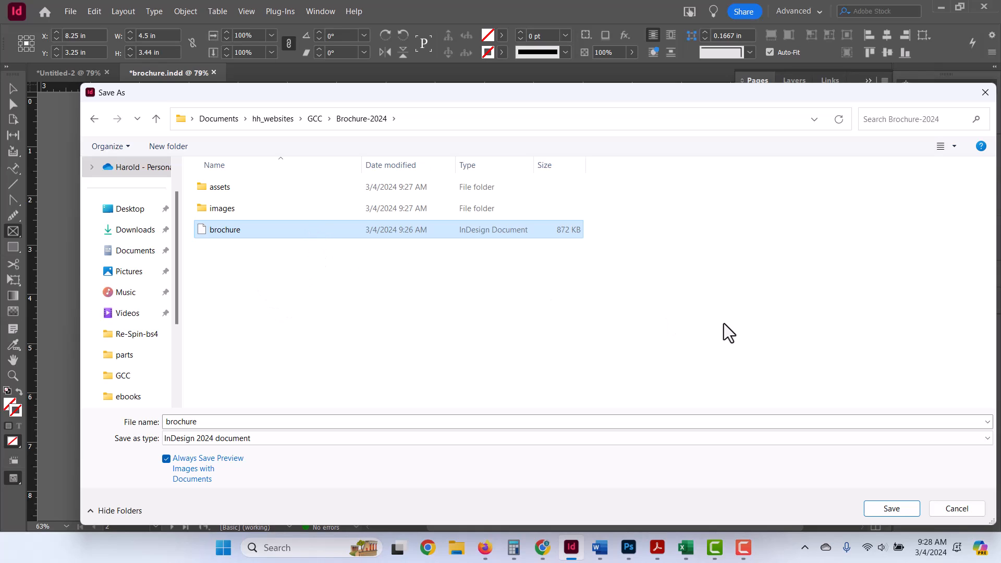
left_click(916, 510)
left_click(532, 274)
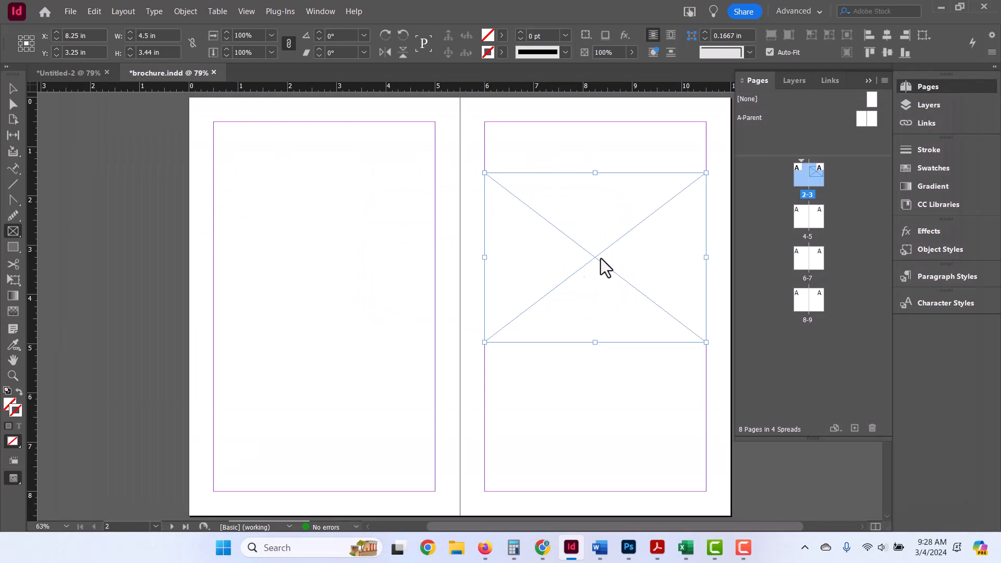